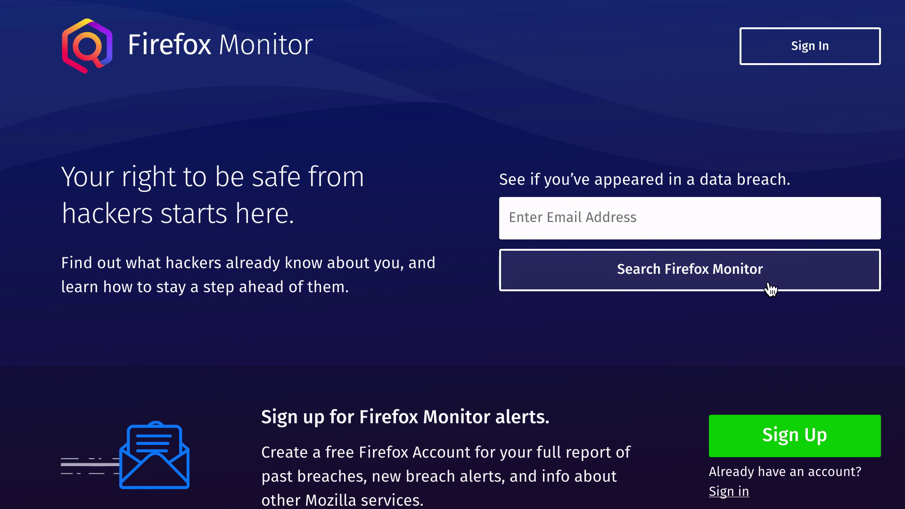
{"action": "scroll", "coordinate": [769, 288], "scroll_direction": "down", "scroll_amount": 6}
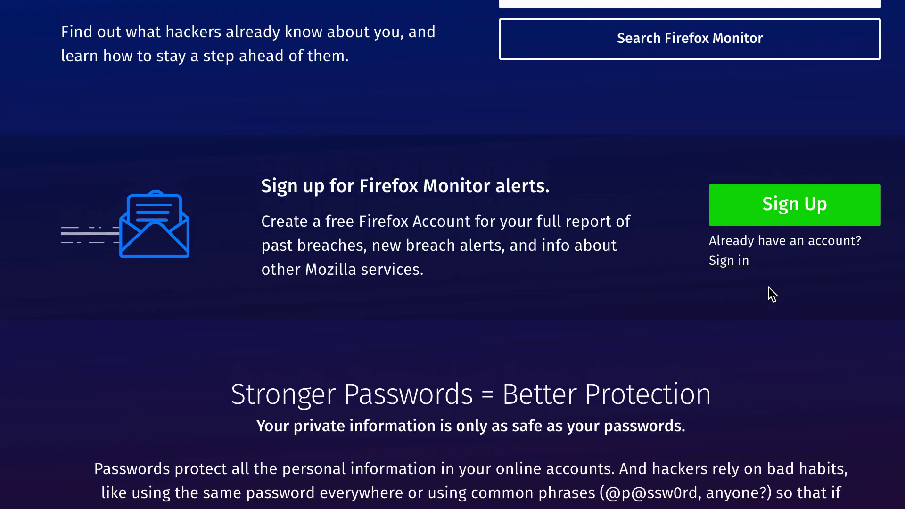
{"action": "scroll", "coordinate": [771, 295], "scroll_direction": "up", "scroll_amount": 3}
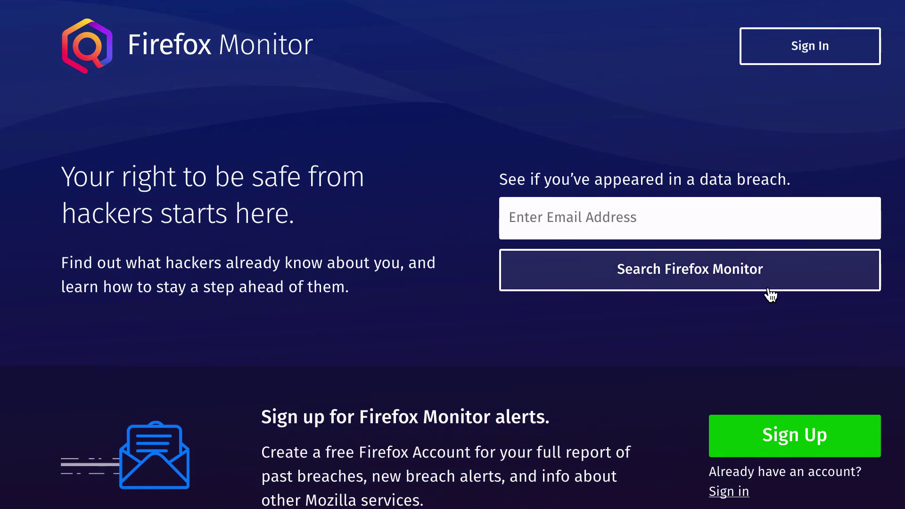